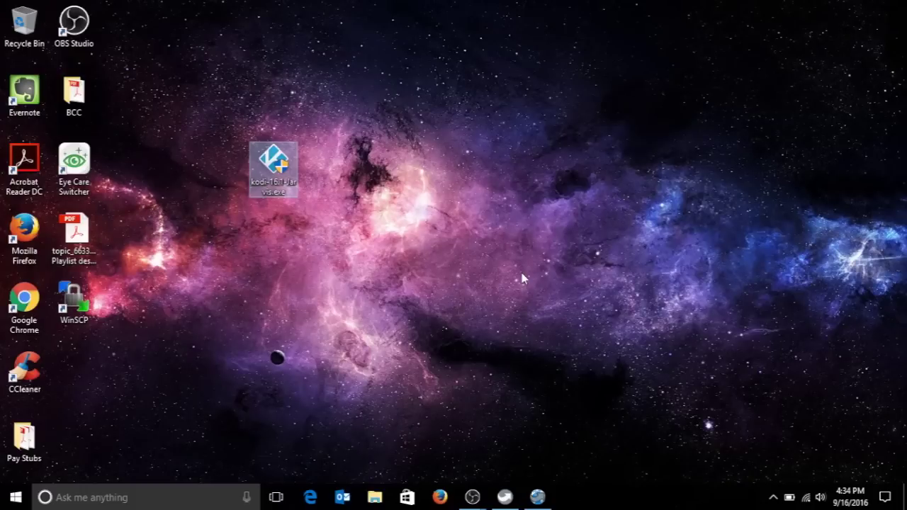
# Open the PortableApps.com menu and show the options for getting more apps.
pyautogui.click(773, 497)
pyautogui.click(746, 471)
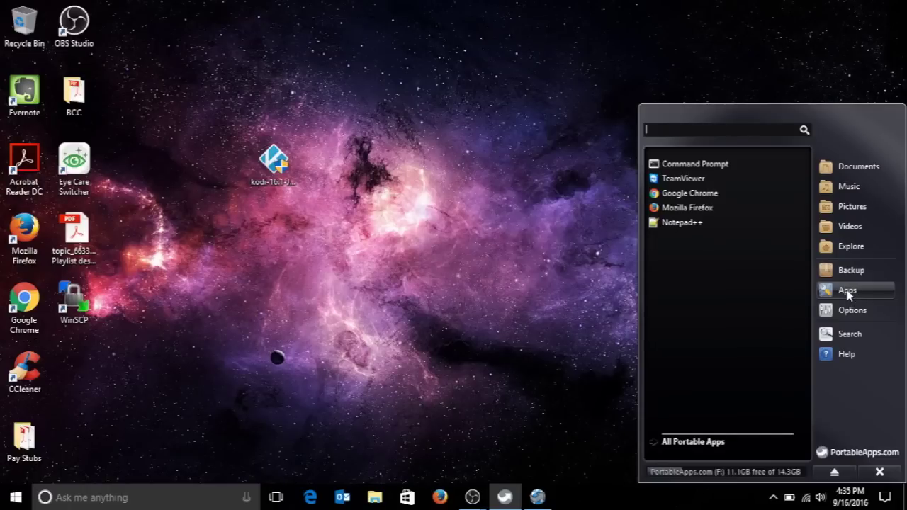
pyautogui.click(848, 292)
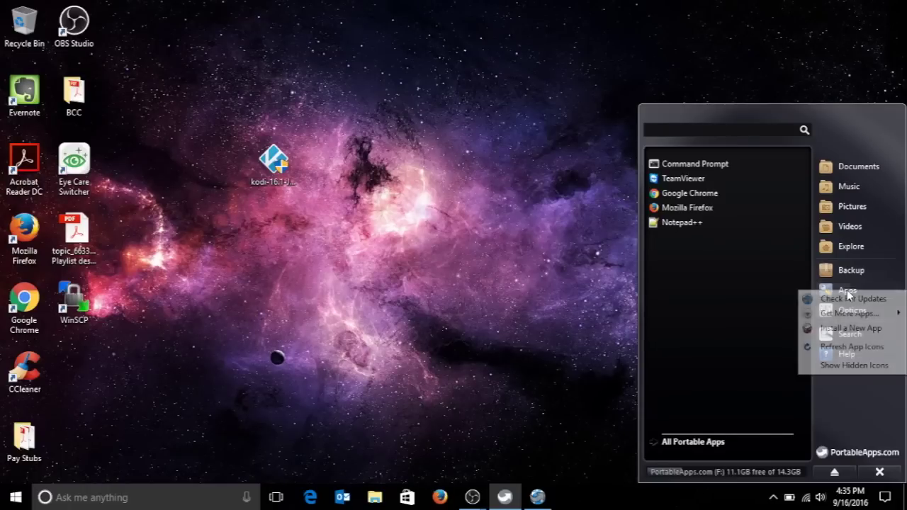
pyautogui.moveTo(847, 314)
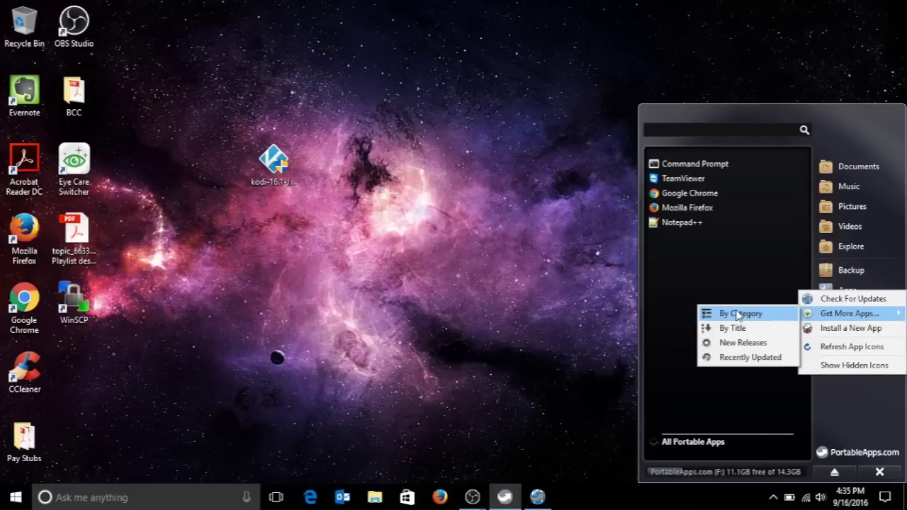
# Look through the list of downloadable apps in the Portable App Directory, then minimize it.
pyautogui.click(538, 498)
pyautogui.scroll(-10, 281, 207)
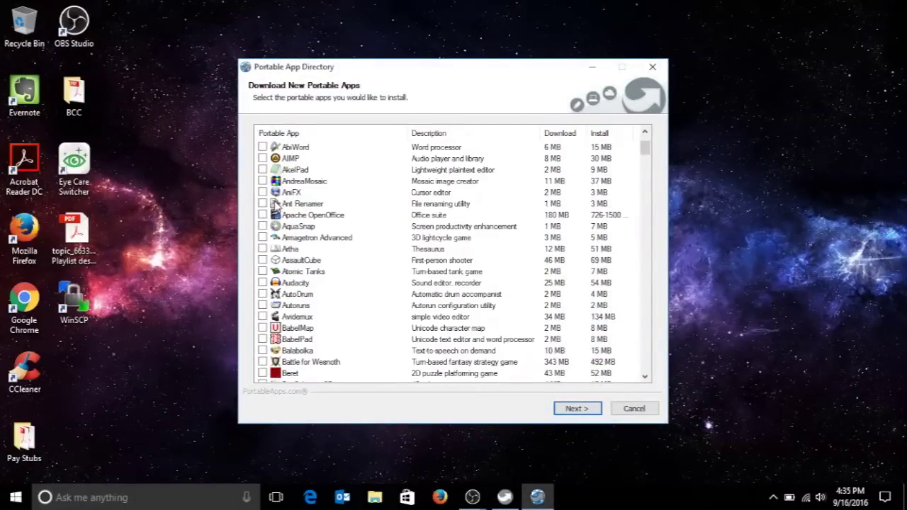
pyautogui.scroll(-12, 281, 206)
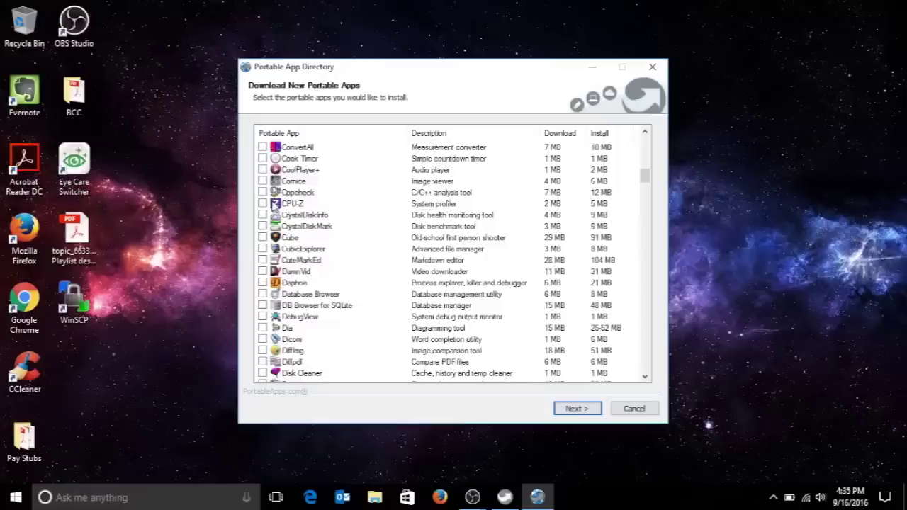
pyautogui.scroll(-15, 261, 206)
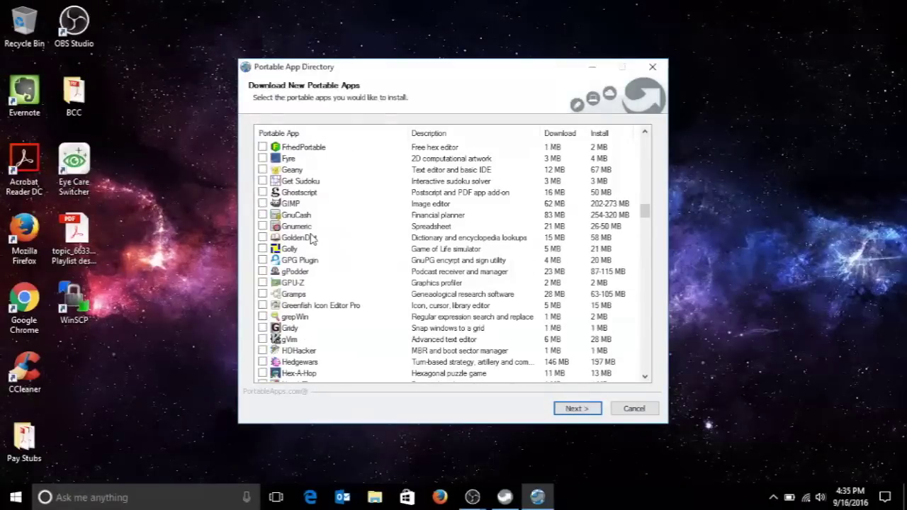
pyautogui.scroll(-15, 301, 238)
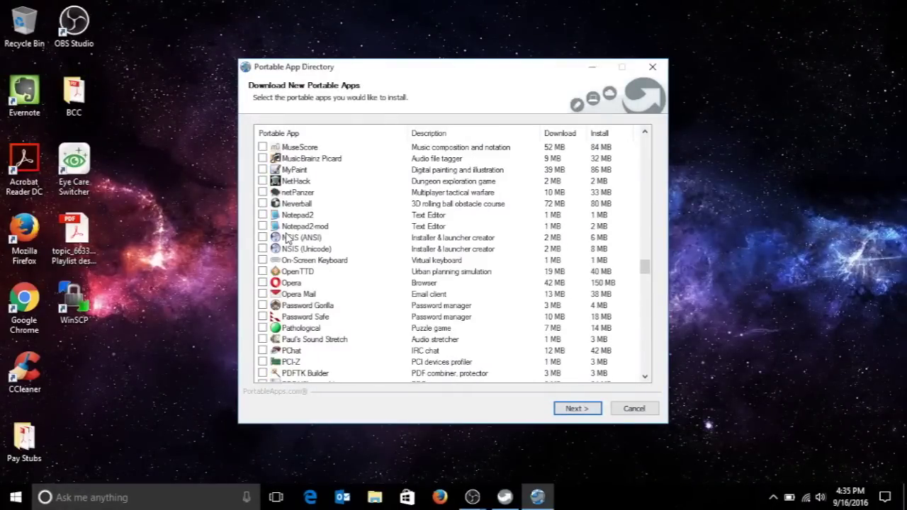
pyautogui.scroll(-15, 286, 239)
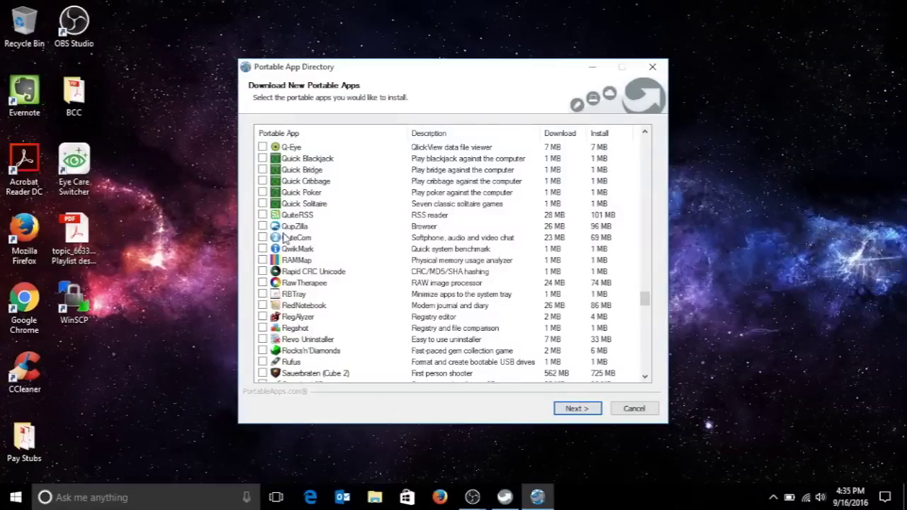
pyautogui.scroll(-2, 286, 239)
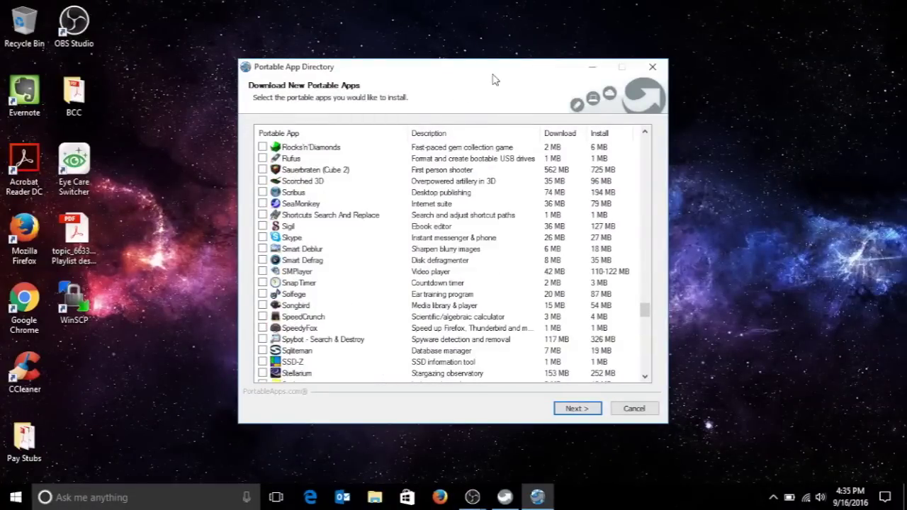
pyautogui.click(593, 68)
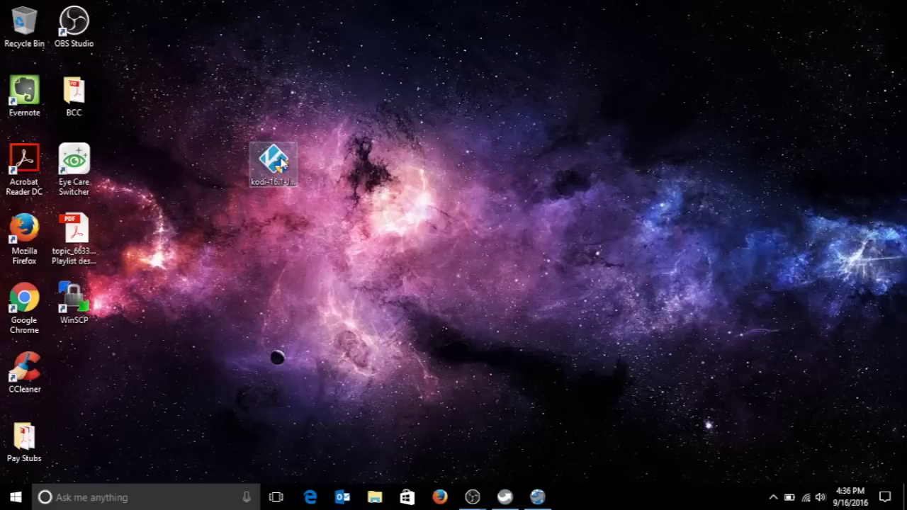
# Install Kodi from the desktop installer with the Full component set into the desktop's Kodi folder, without running it at the end.
pyautogui.rightClick(281, 163)
pyautogui.click(312, 167)
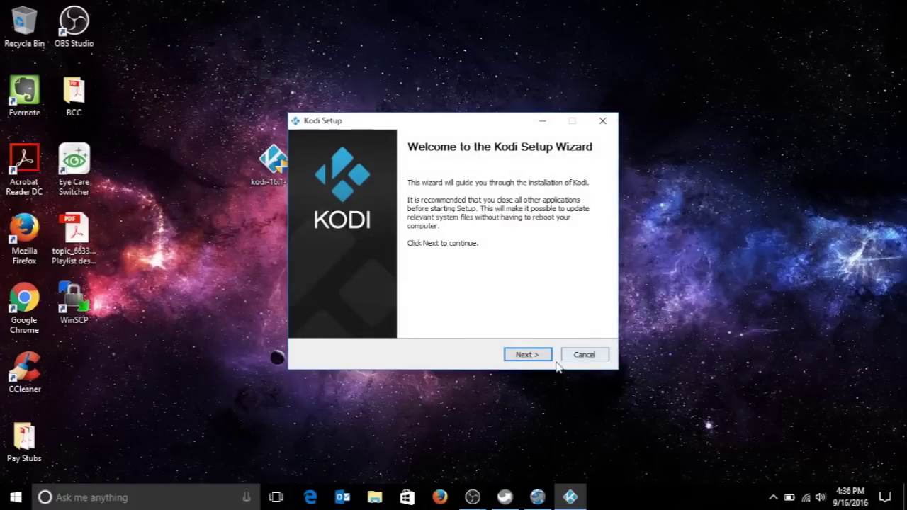
pyautogui.click(537, 358)
pyautogui.click(537, 358)
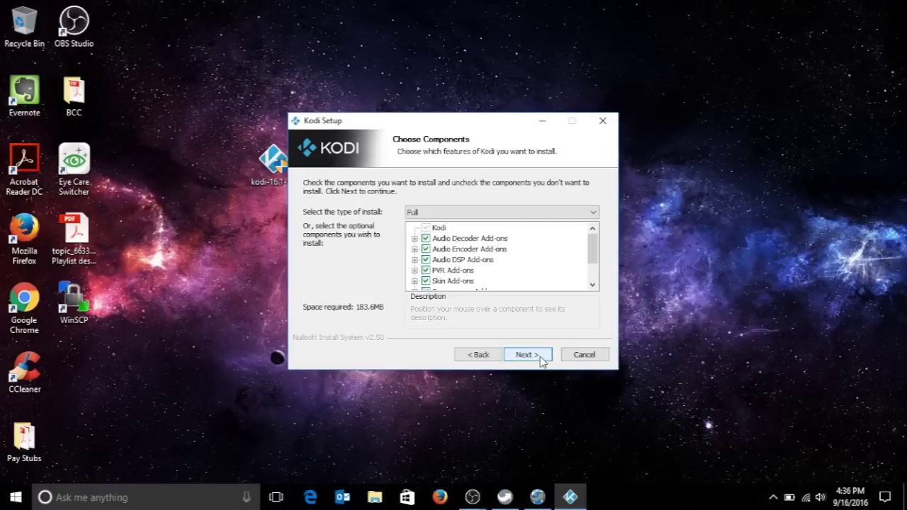
pyautogui.click(538, 358)
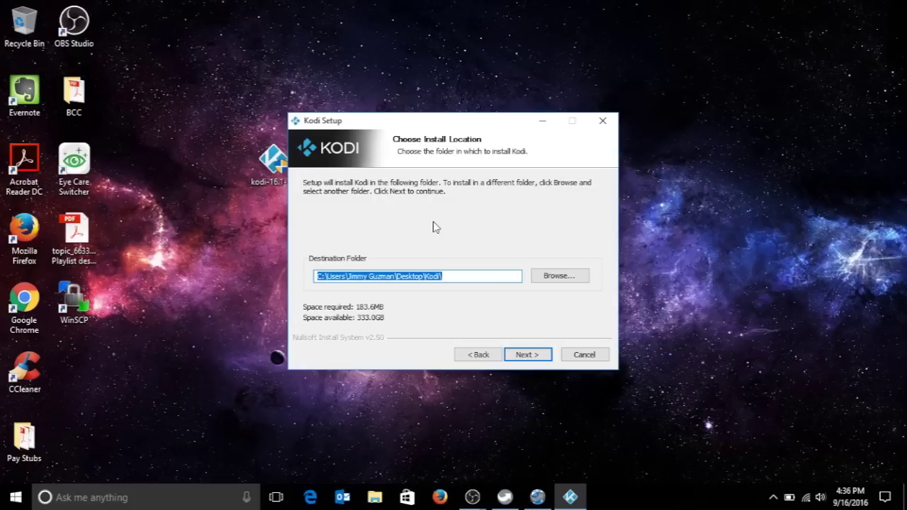
pyautogui.click(537, 357)
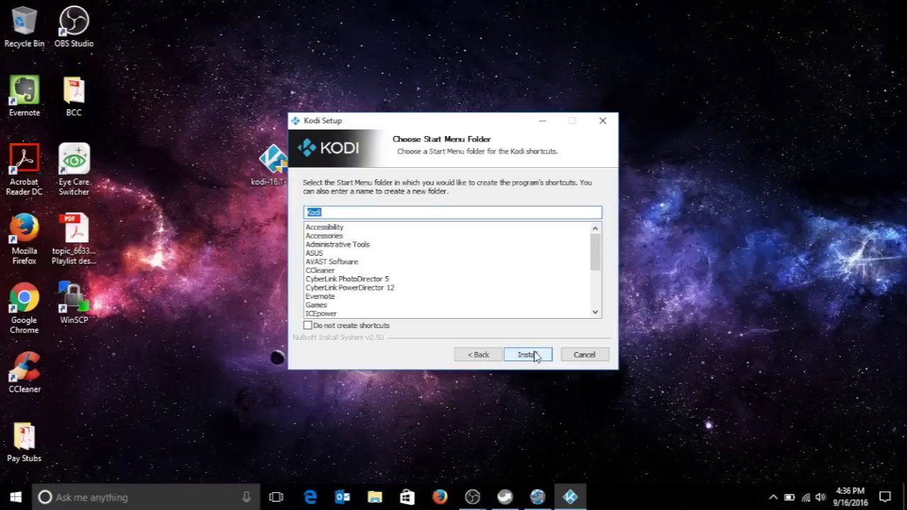
pyautogui.click(536, 357)
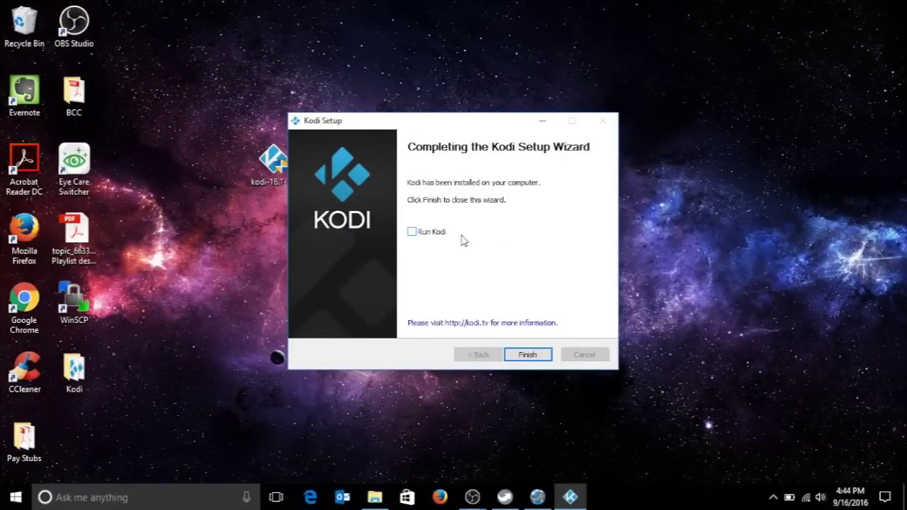
pyautogui.click(528, 355)
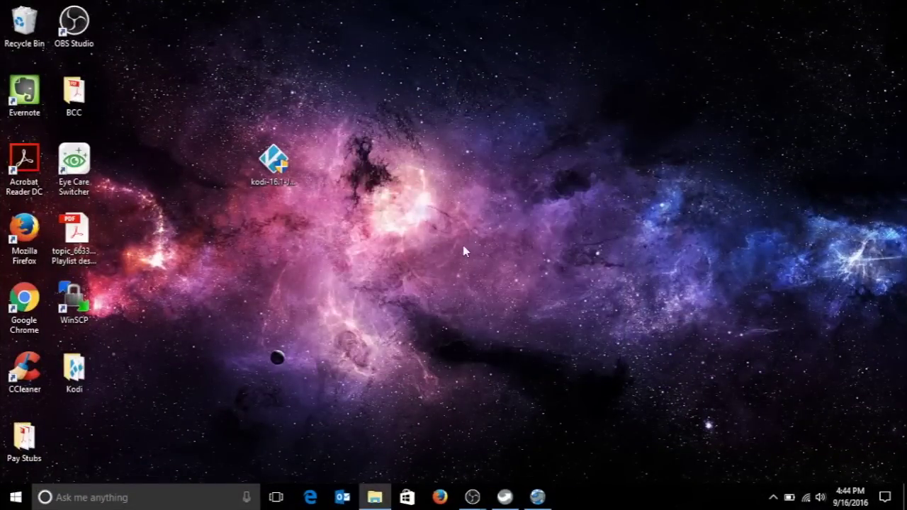
# Move the Kodi folder to a free spot on the desktop and create a shortcut to Kodi.exe inside it.
pyautogui.moveTo(77, 372); pyautogui.dragTo(227, 270)
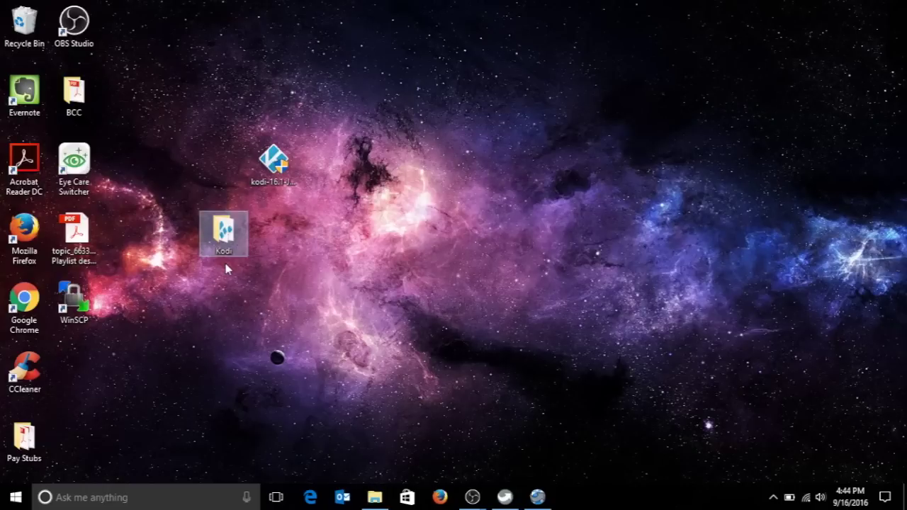
pyautogui.doubleClick(221, 237)
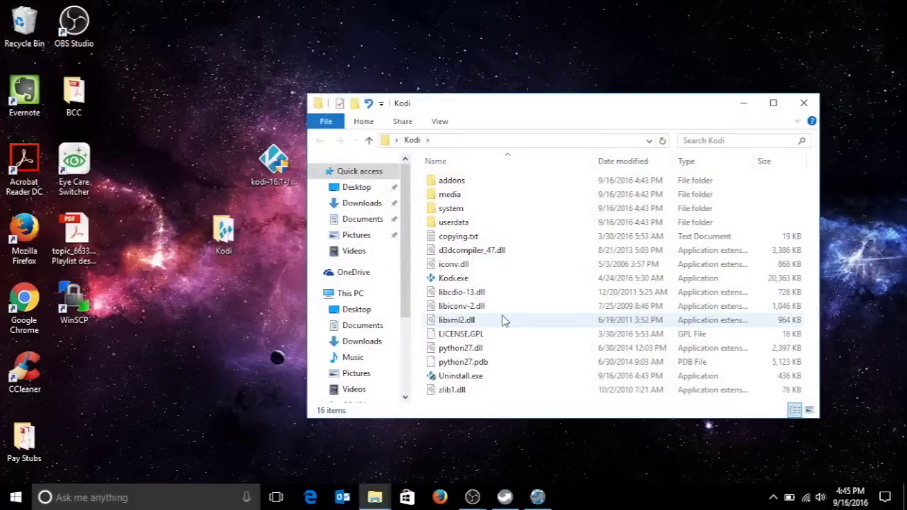
pyautogui.rightClick(458, 282)
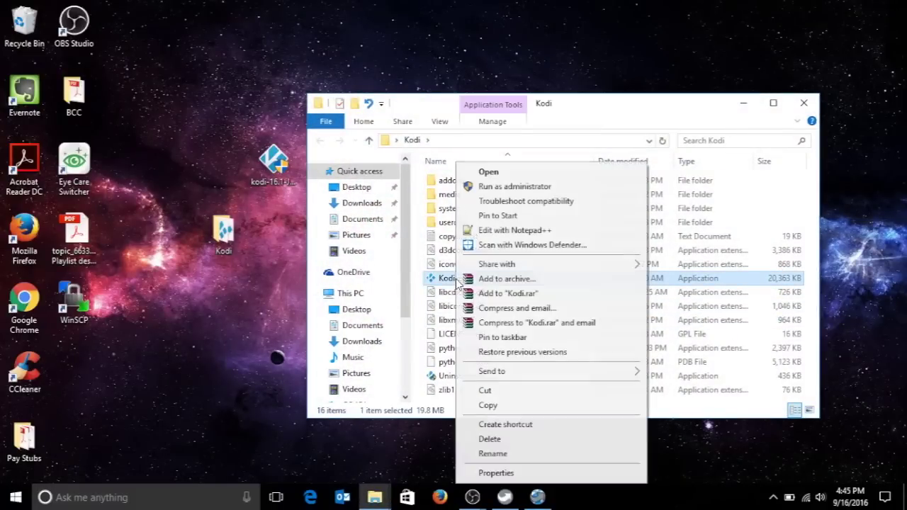
pyautogui.click(499, 425)
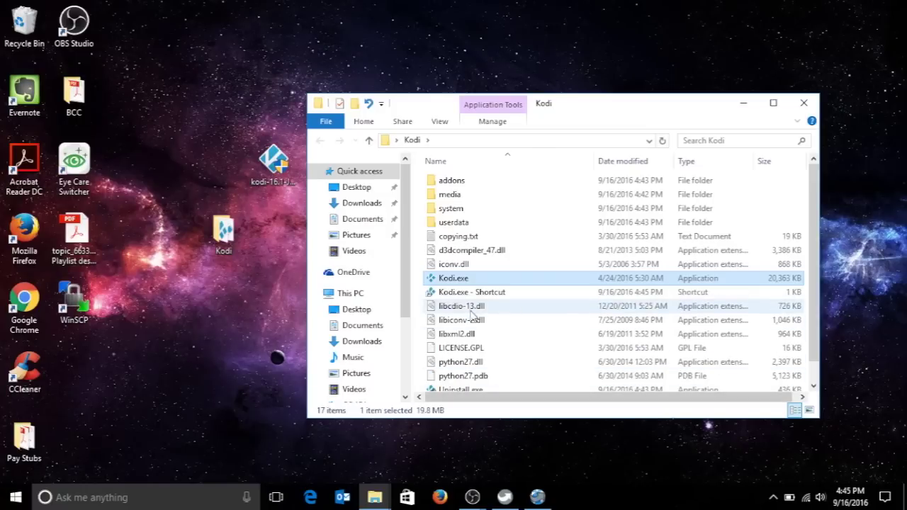
# Rename the new Kodi.exe shortcut to Kodi Portable.
pyautogui.rightClick(477, 292)
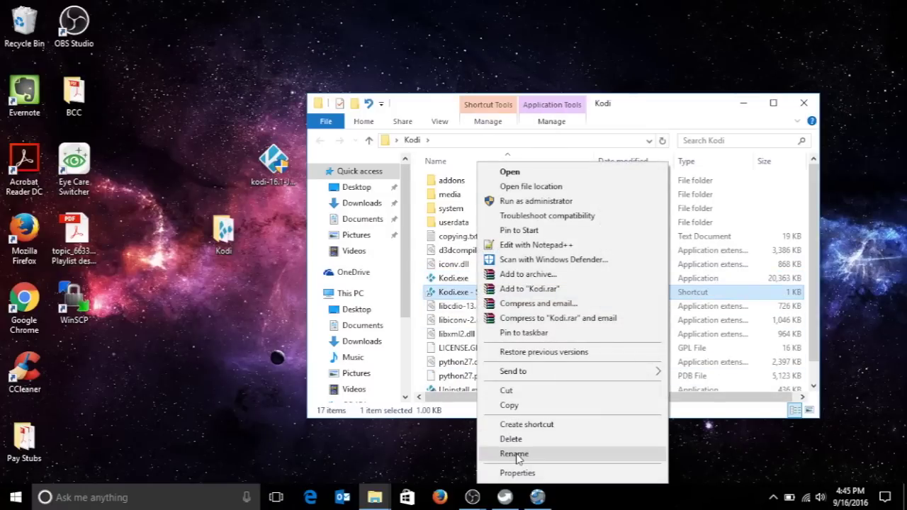
pyautogui.click(514, 454)
pyautogui.write('Ko')
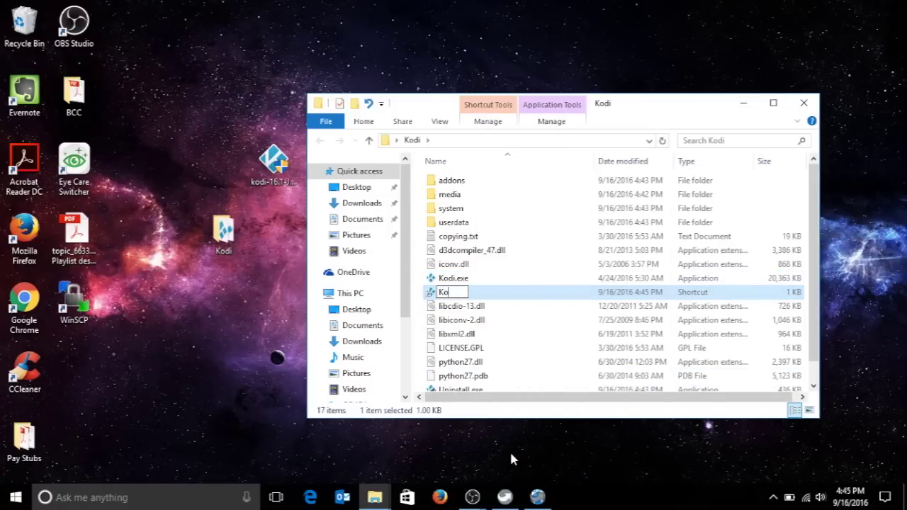
pyautogui.write('di Portable')
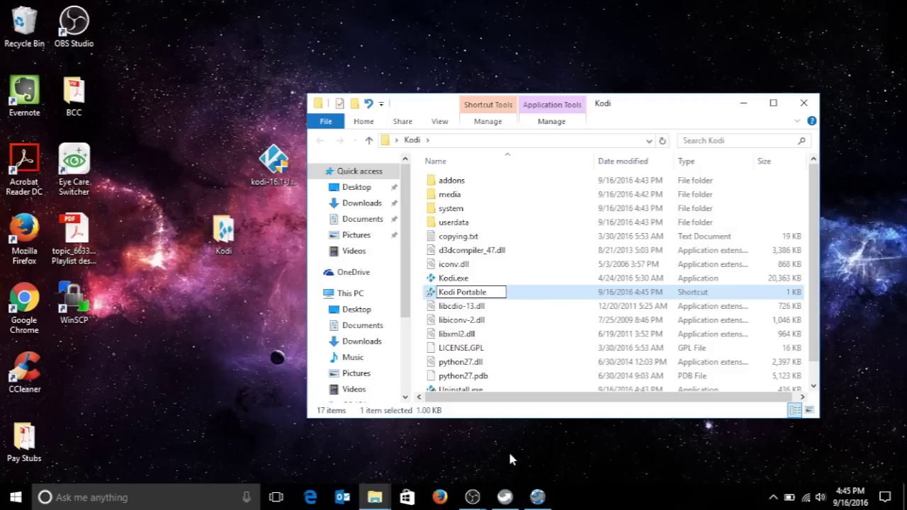
pyautogui.press('Return')
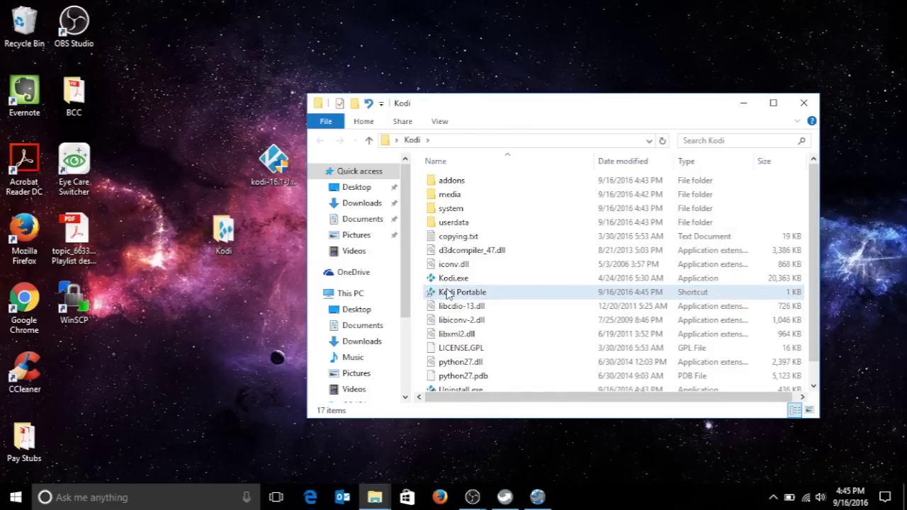
# Append a space and -p to the target path in the Kodi Portable shortcut's properties and apply the change.
pyautogui.rightClick(441, 292)
pyautogui.click(486, 473)
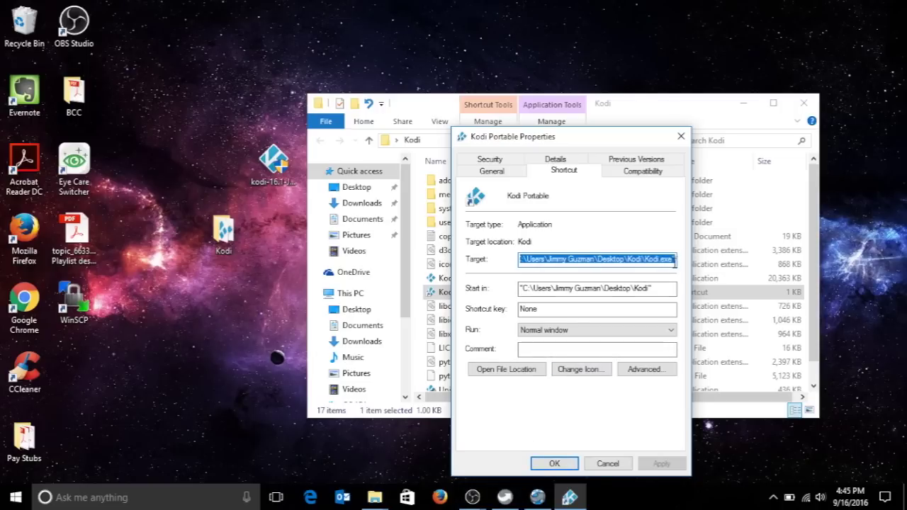
pyautogui.click(674, 260)
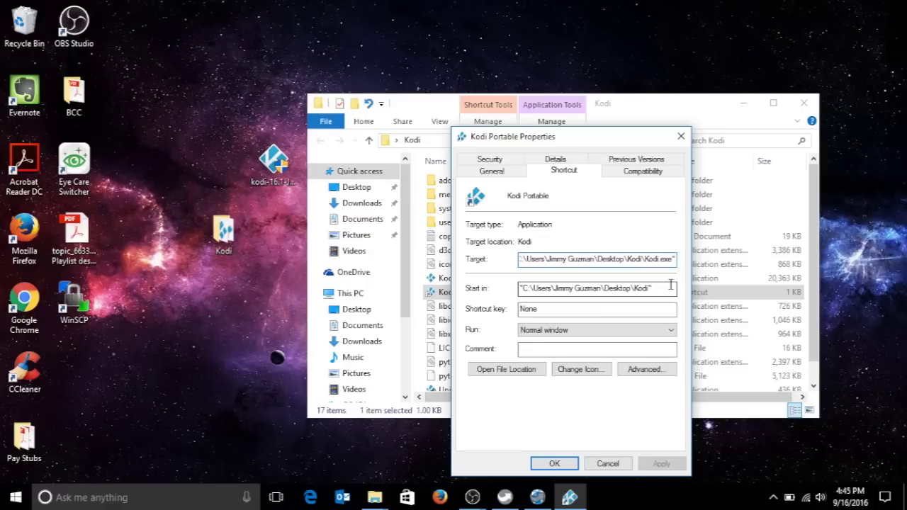
pyautogui.write('-')
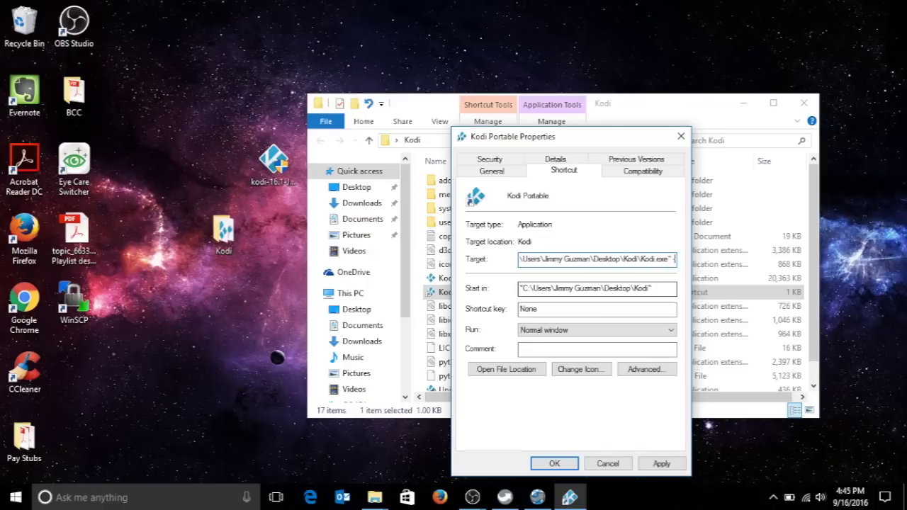
pyautogui.write('p')
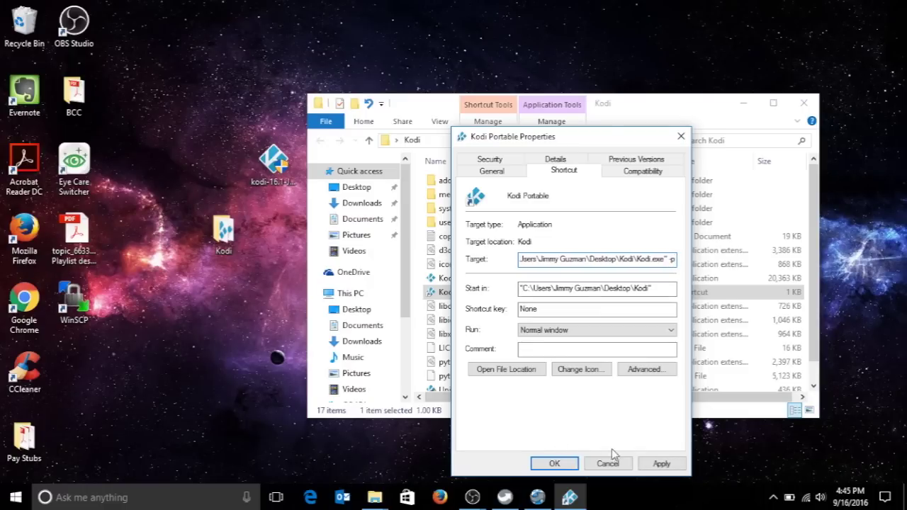
pyautogui.click(659, 464)
pyautogui.click(556, 462)
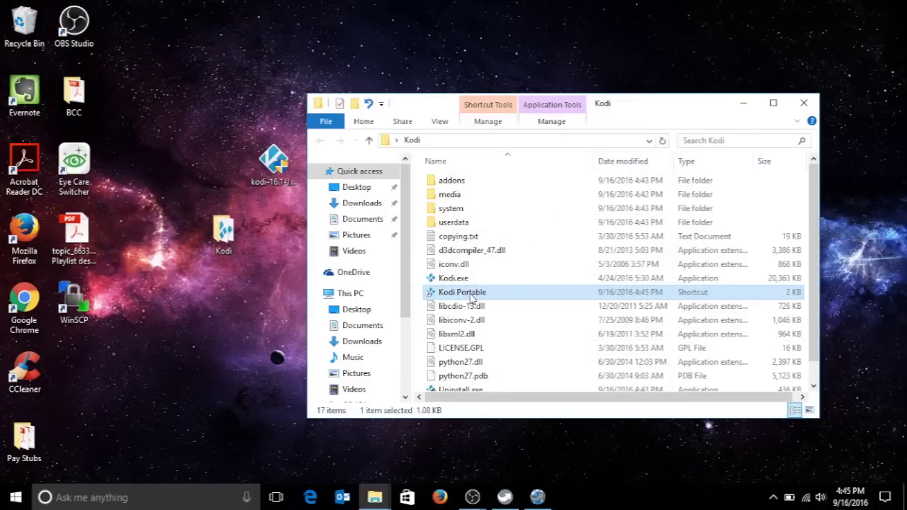
# Move the Kodi Portable shortcut to the desktop, launch Kodi from it, and exit Kodi.
pyautogui.moveTo(471, 298); pyautogui.dragTo(278, 315)
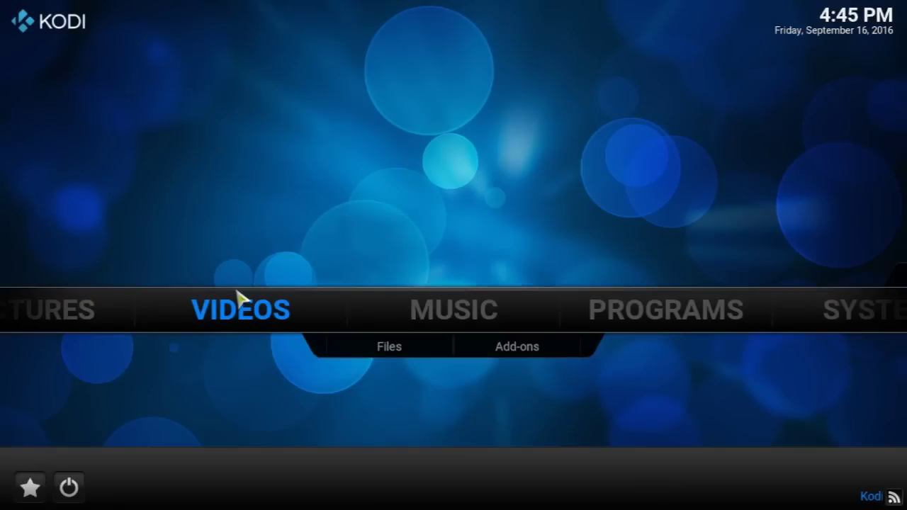
pyautogui.press('s')
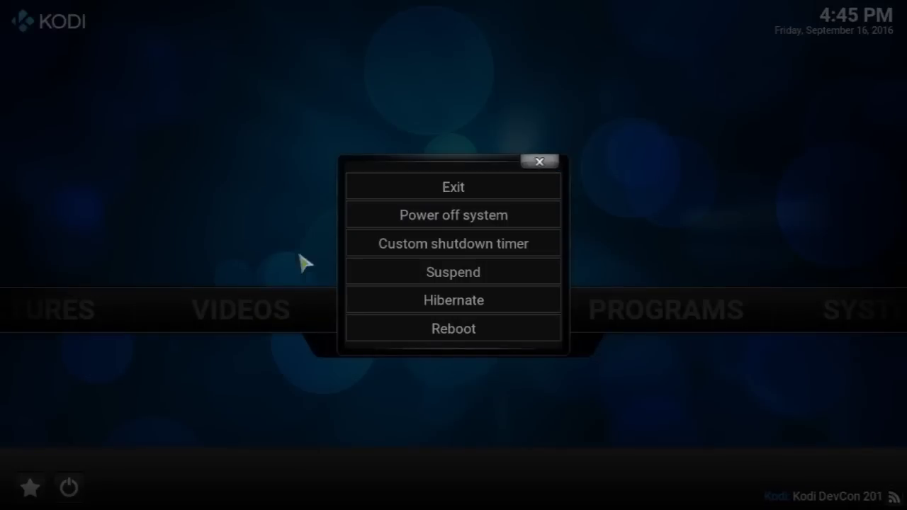
pyautogui.click(501, 190)
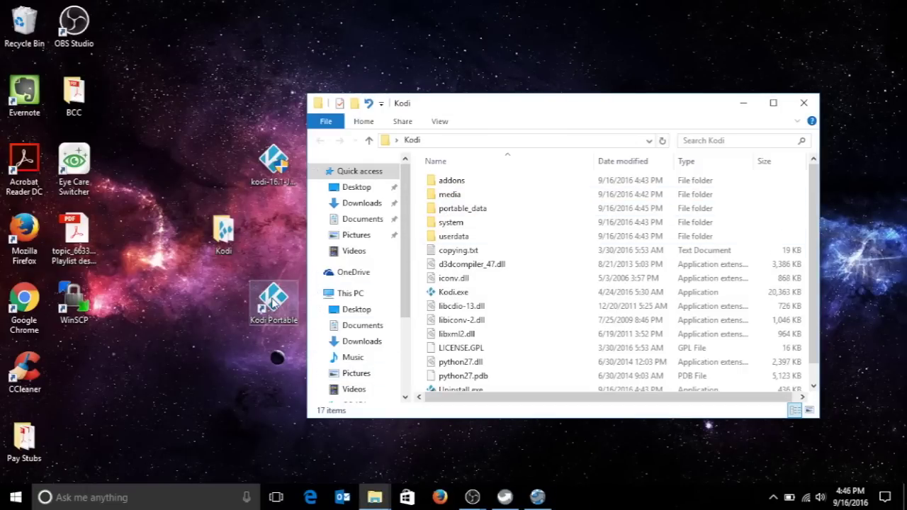
# Move the Kodi Portable shortcut back into the Kodi folder and close the folder window.
pyautogui.moveTo(273, 302); pyautogui.dragTo(468, 326)
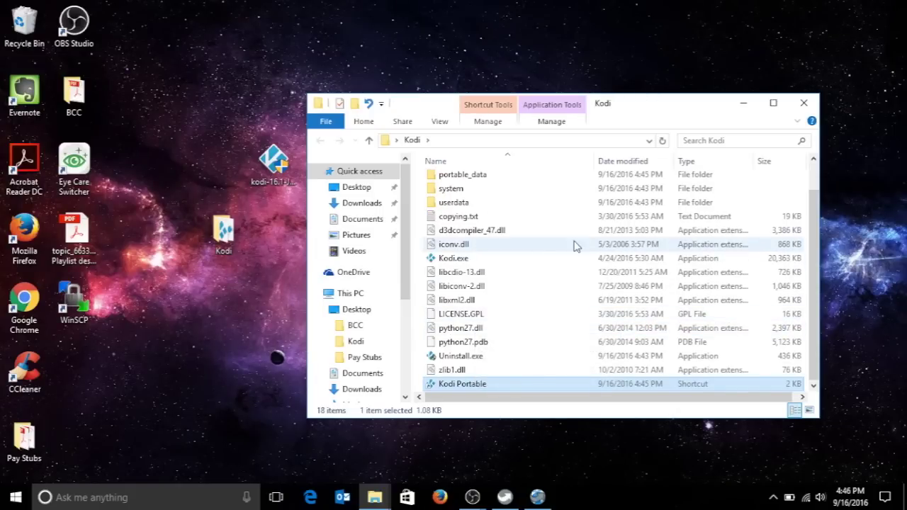
pyautogui.click(805, 104)
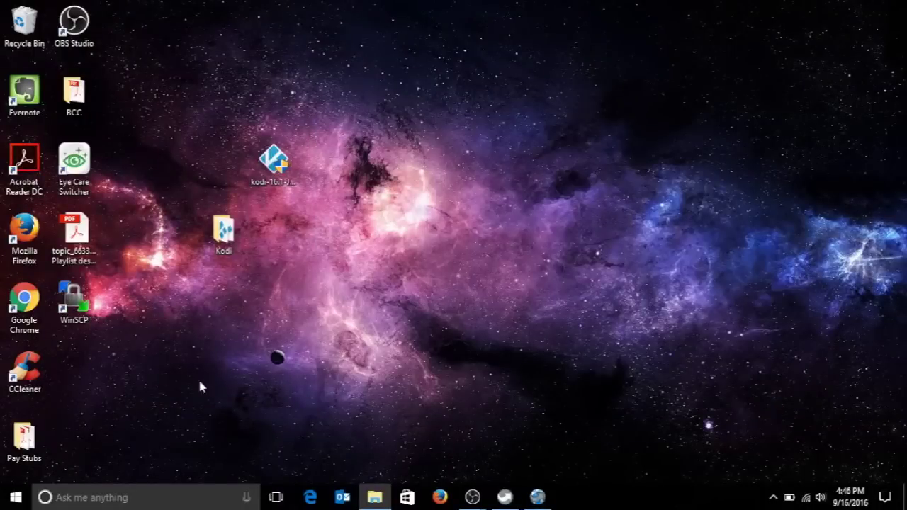
# Copy the Kodi folder from the desktop into the PortableApps folder on the PortableApps.com (F:) drive and close the folder window.
pyautogui.click(374, 497)
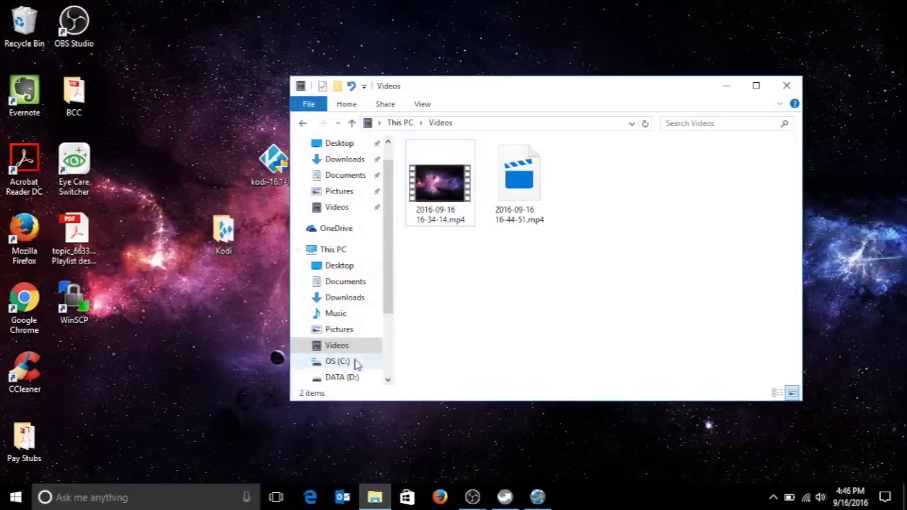
pyautogui.scroll(-3, 348, 255)
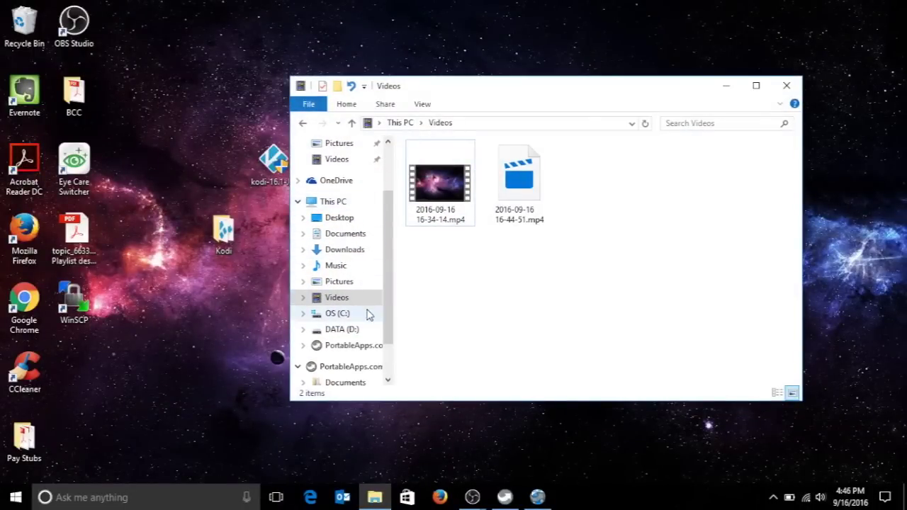
pyautogui.click(347, 345)
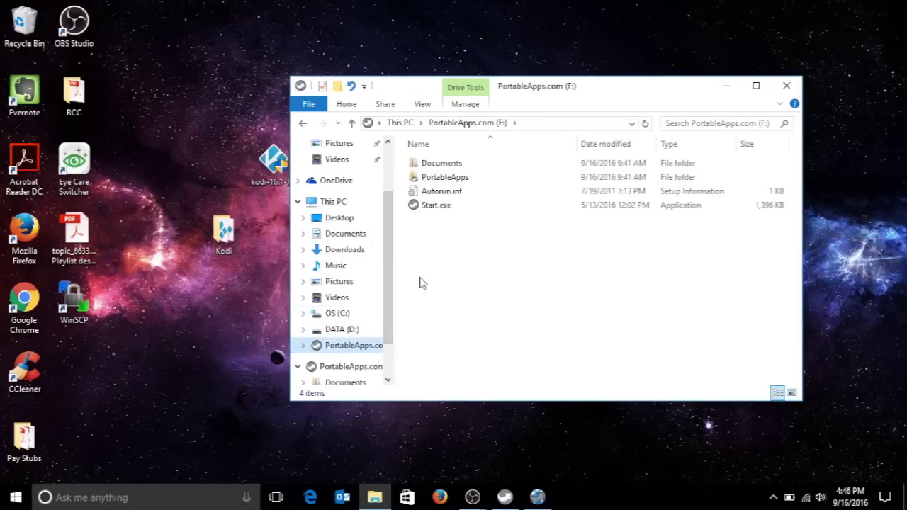
pyautogui.doubleClick(436, 182)
pyautogui.click(436, 183)
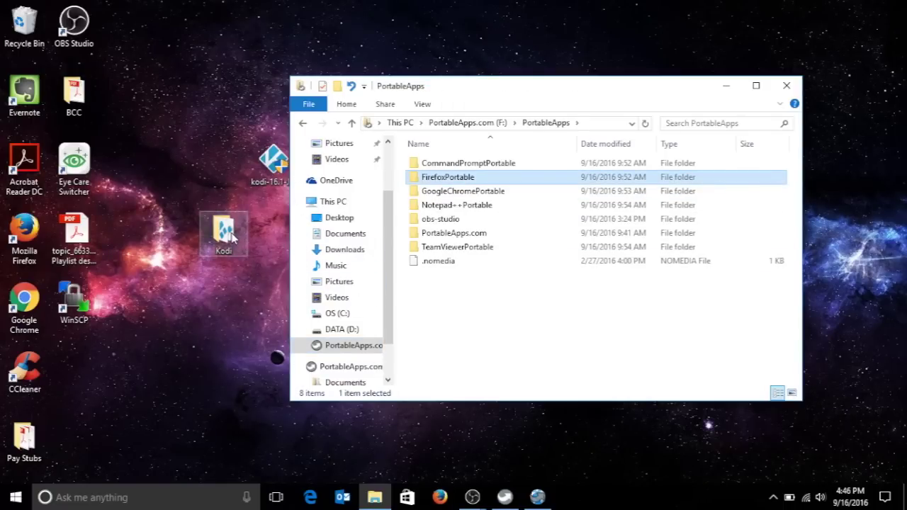
pyautogui.moveTo(232, 240); pyautogui.dragTo(487, 335)
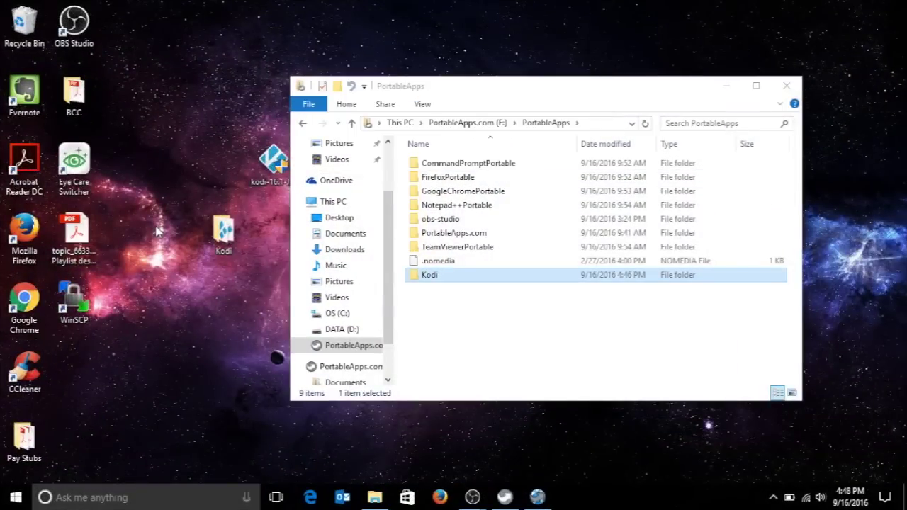
pyautogui.click(792, 89)
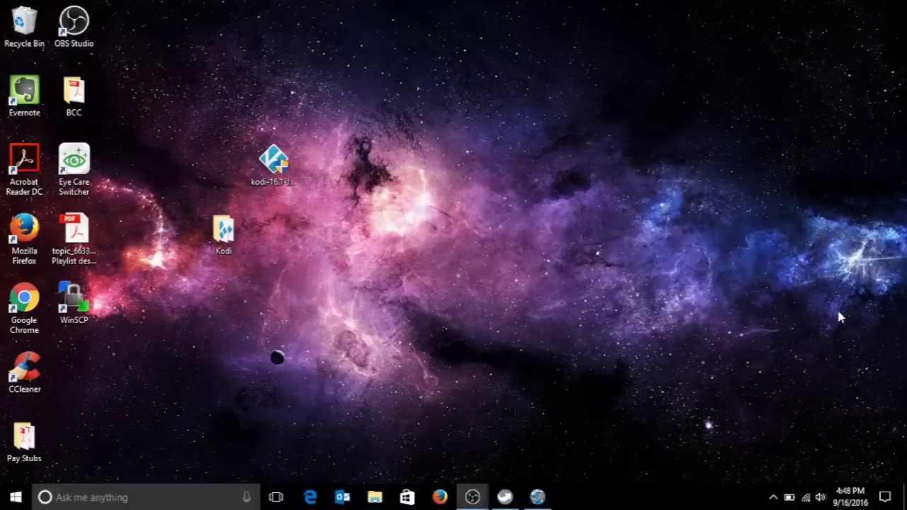
# Refresh the app icons in the PortableApps.com Platform and launch Kodi for Windows from its app list.
pyautogui.click(774, 497)
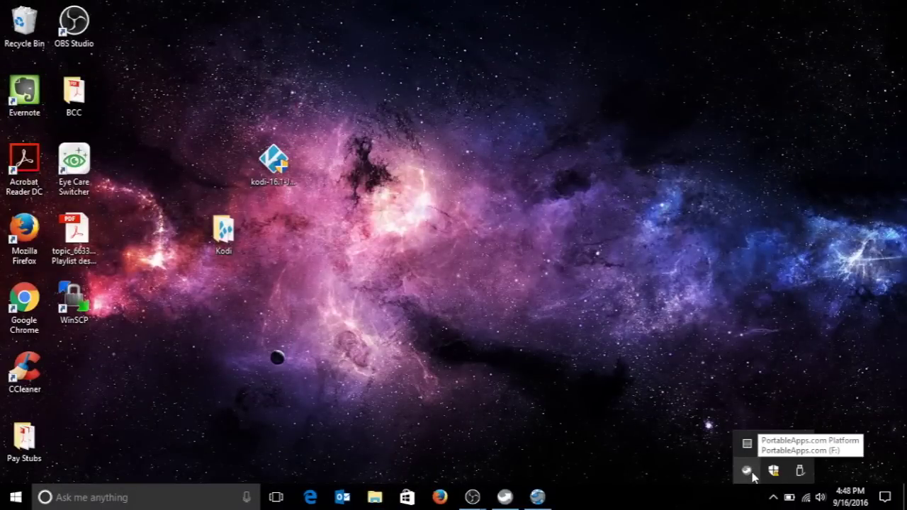
pyautogui.click(748, 471)
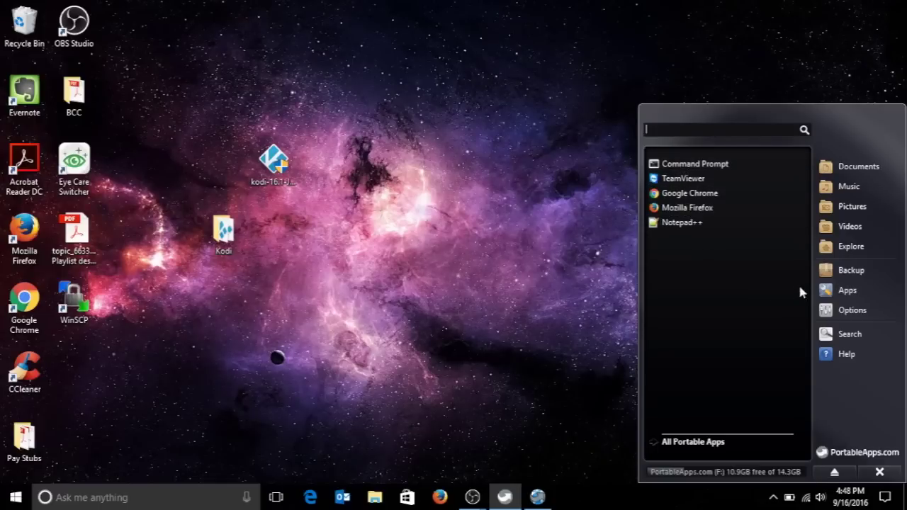
pyautogui.click(834, 293)
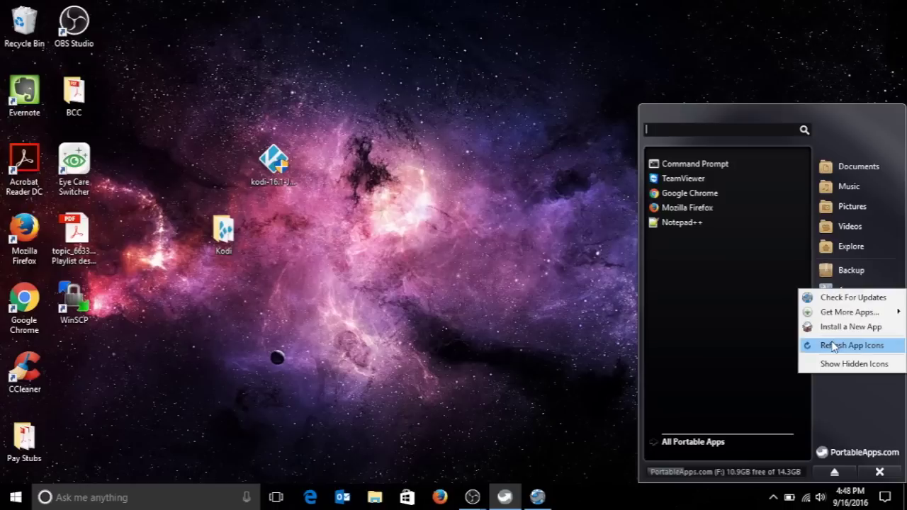
pyautogui.click(834, 346)
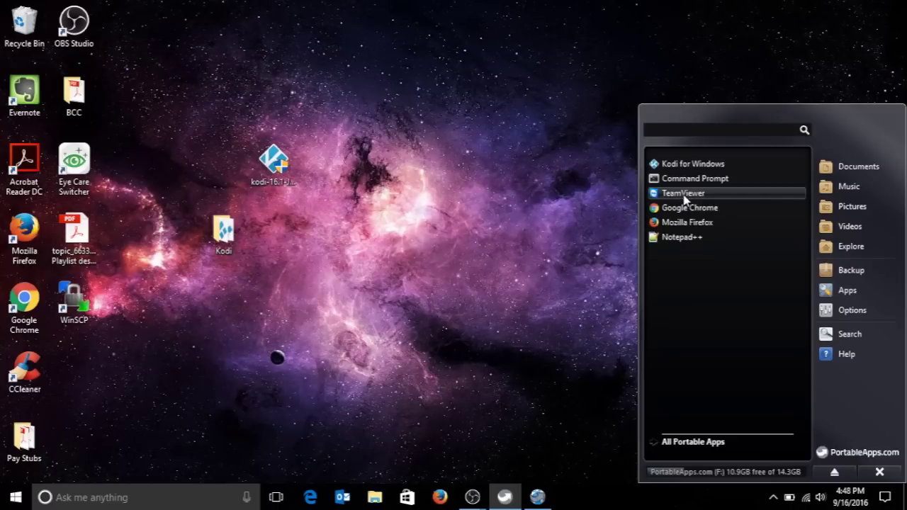
pyautogui.click(711, 167)
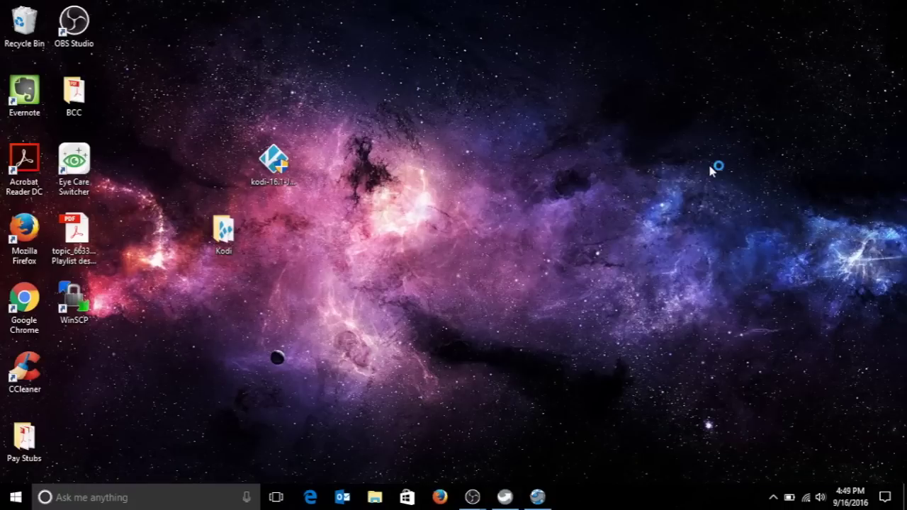